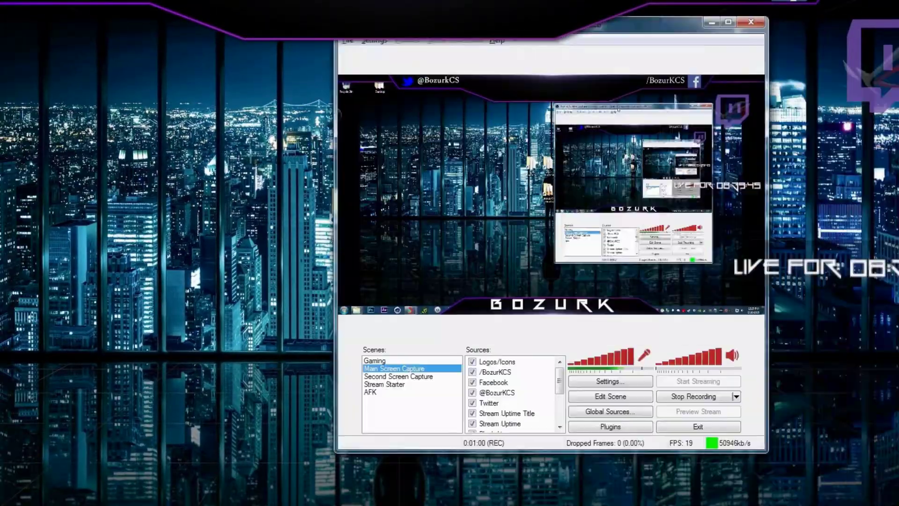
Move the OBS window left and slightly down to uncover the desktop's OBS folder shortcuts.
drag(608, 22, 466, 23)
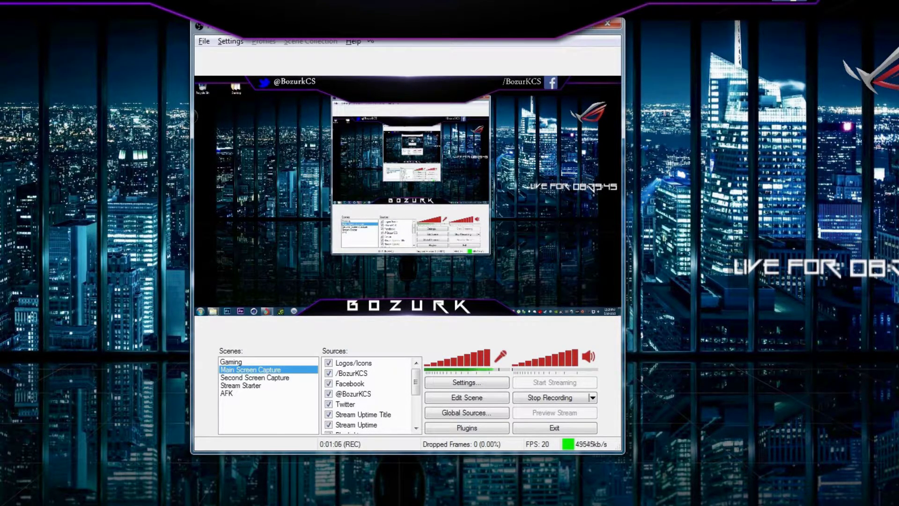
drag(380, 24, 396, 52)
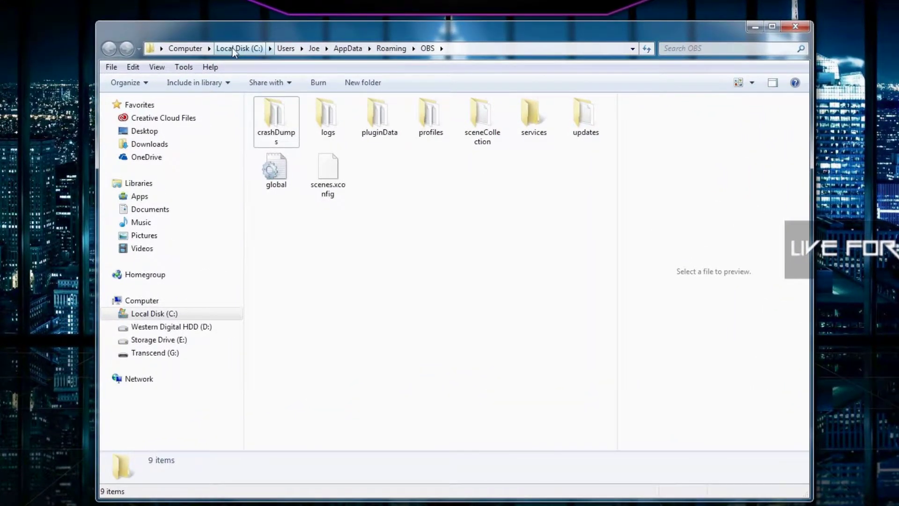
Navigate through Computer and Local Disk (C:) into the Users folder.
click(232, 48)
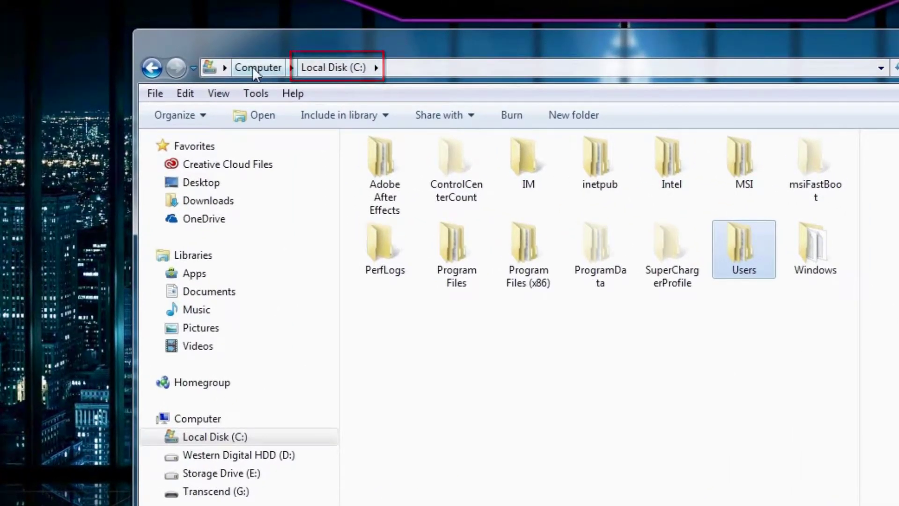
click(252, 66)
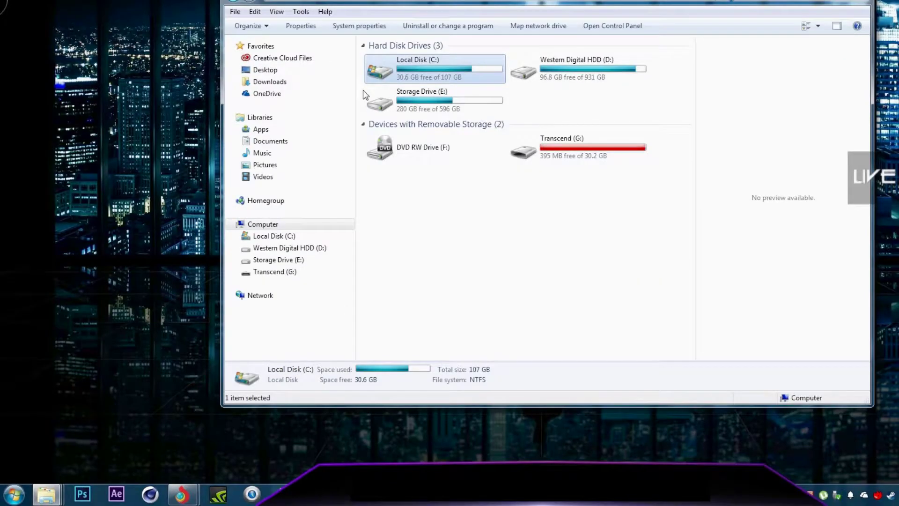
key(super)
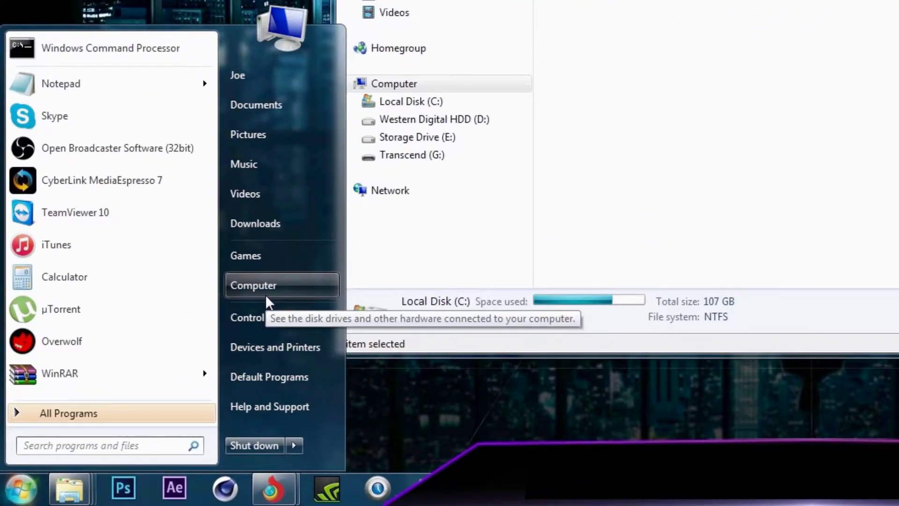
click(266, 295)
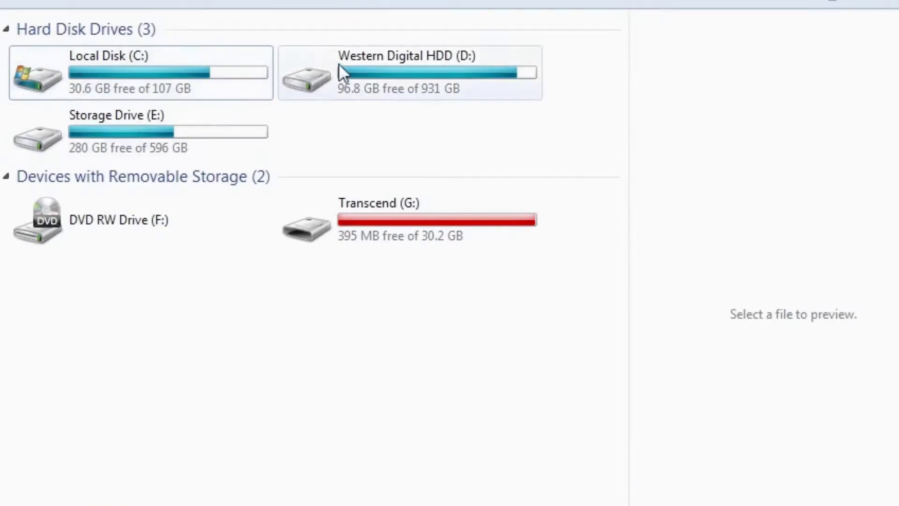
double_click(148, 68)
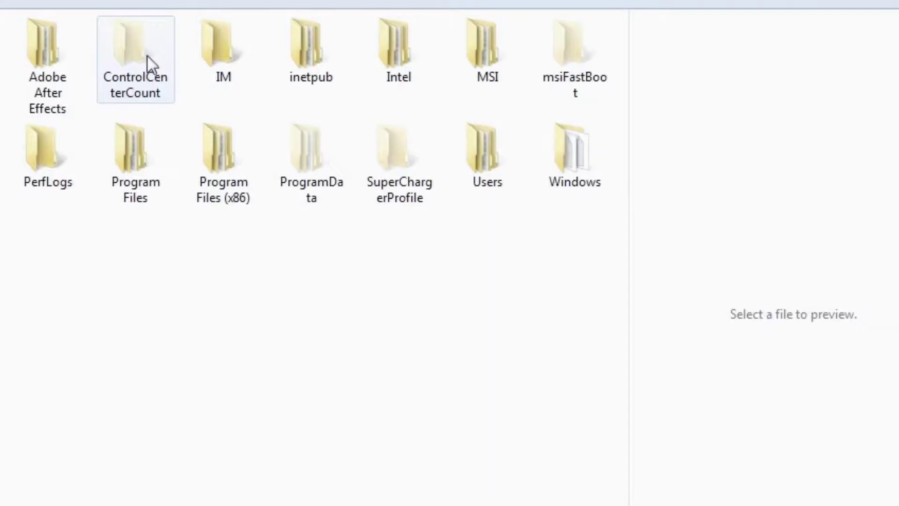
double_click(498, 159)
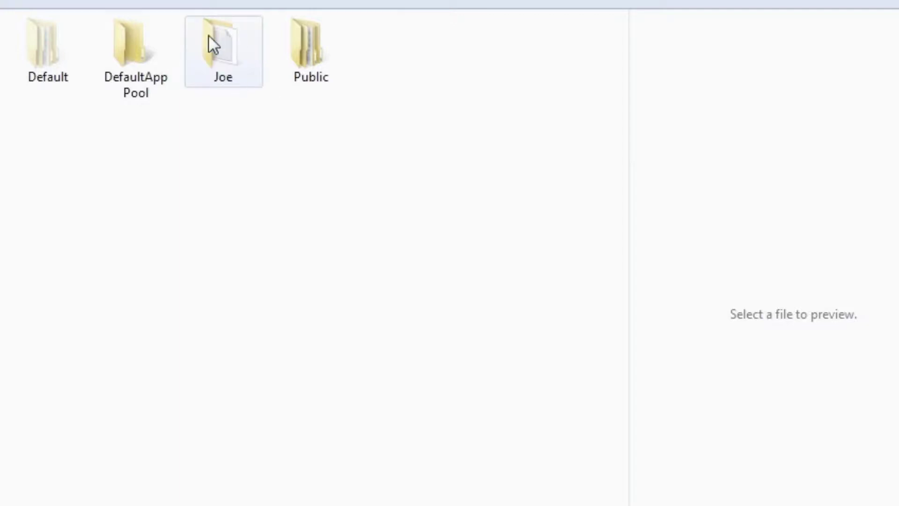
mouse_move(218, 67)
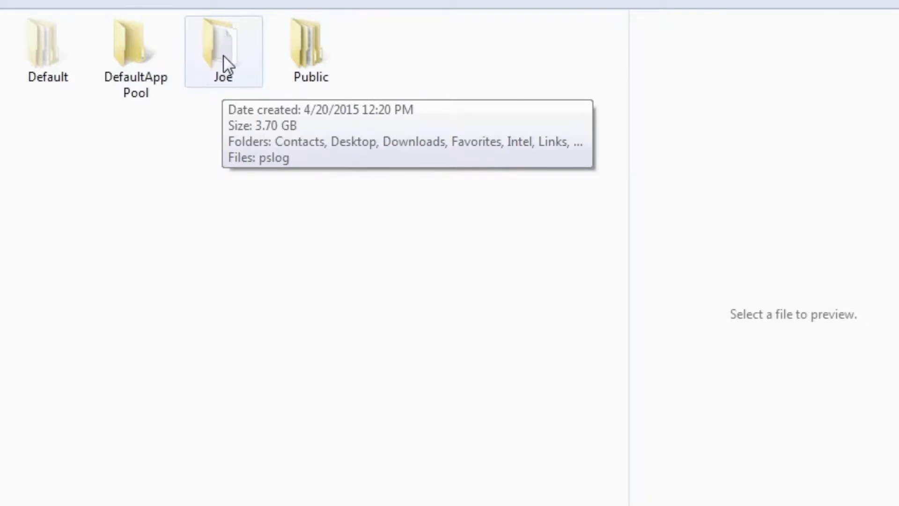
Enter the personal user-profile folder and bring up the Organize folder commands.
double_click(223, 55)
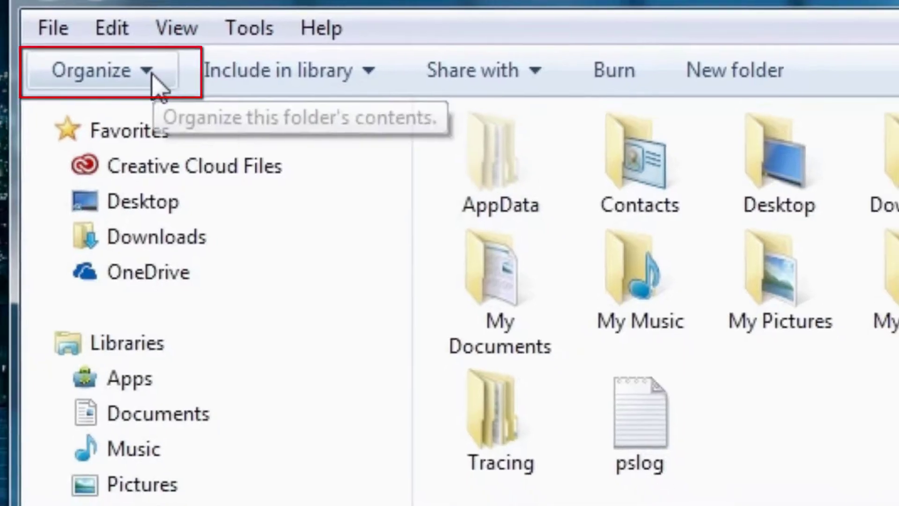
click(151, 73)
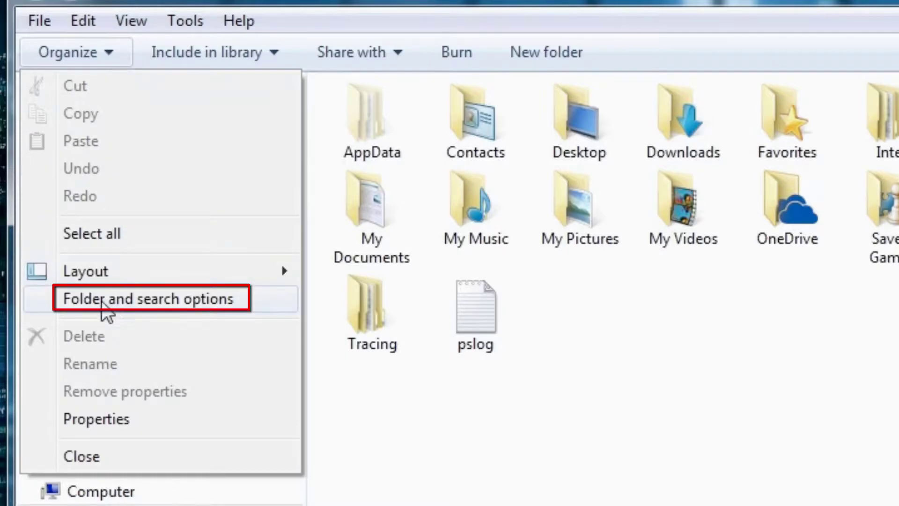
In Folder Options' View tab, enable 'Show hidden files, folders, and drives' and apply it.
click(213, 294)
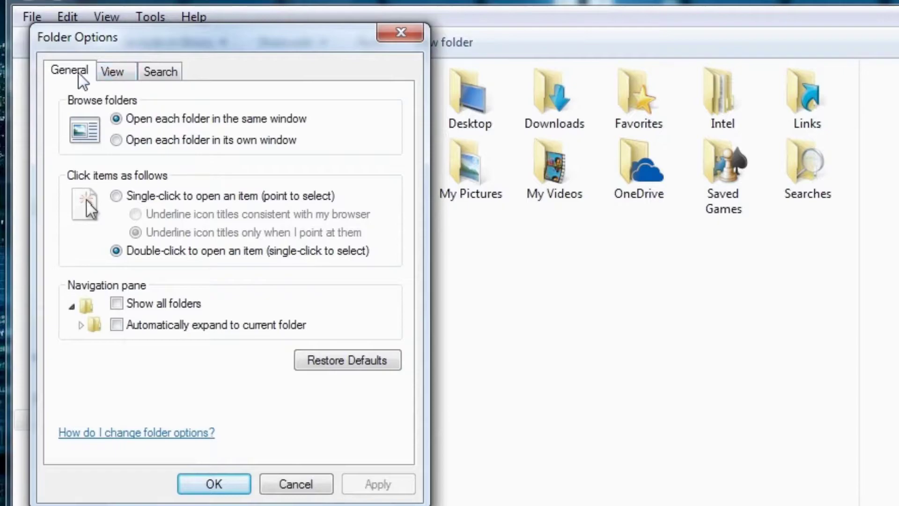
click(118, 72)
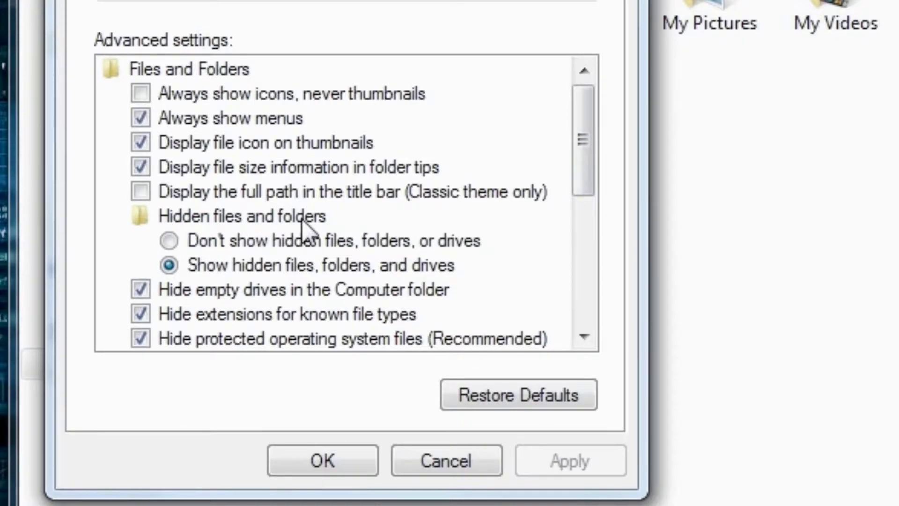
click(170, 240)
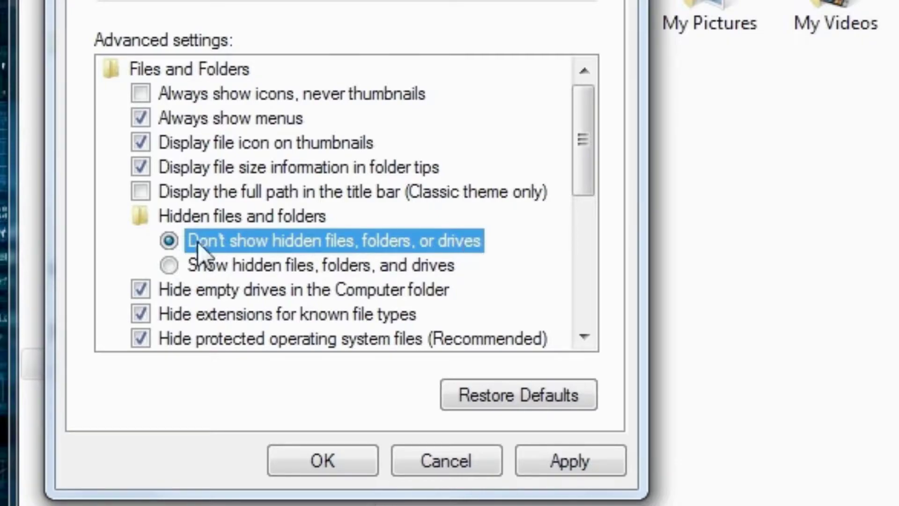
click(178, 266)
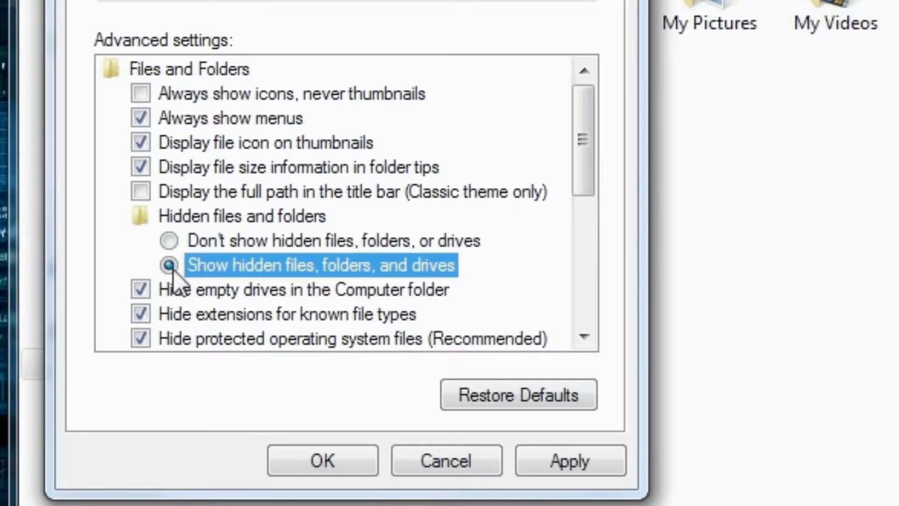
click(573, 462)
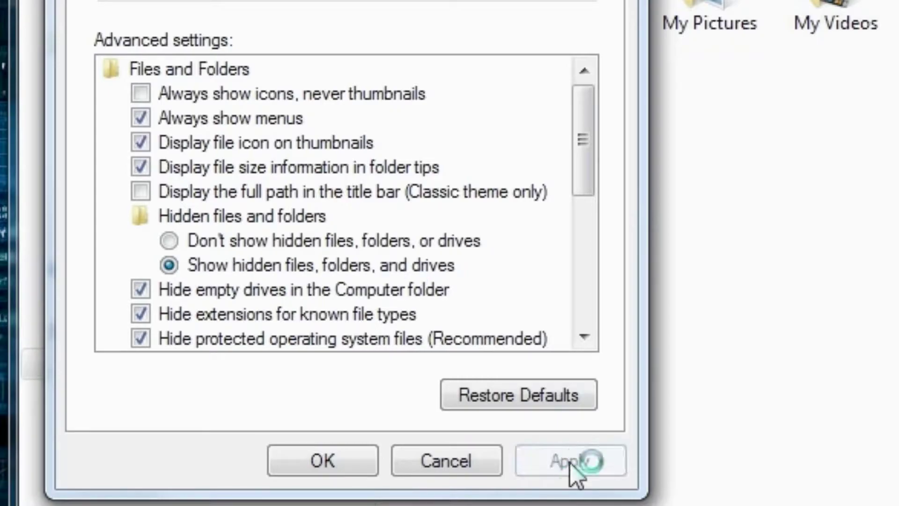
click(298, 461)
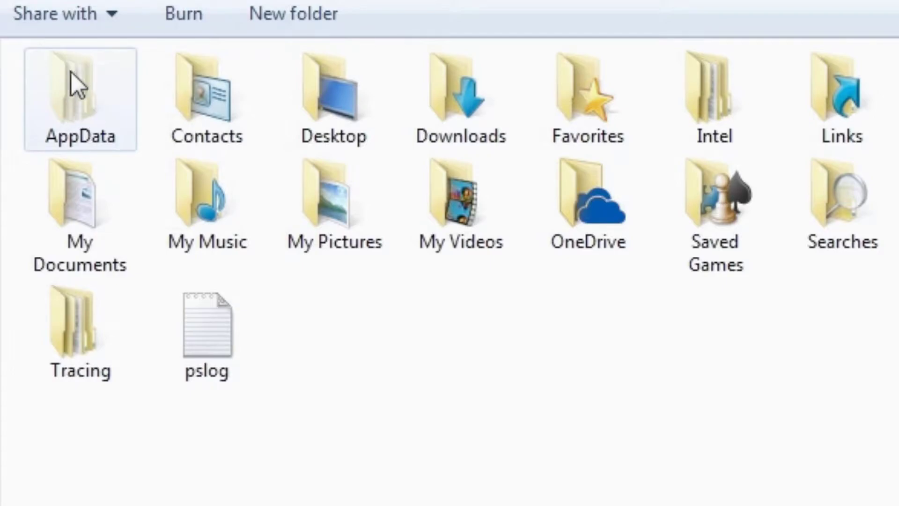
Go into AppData and then its Roaming folder.
double_click(84, 95)
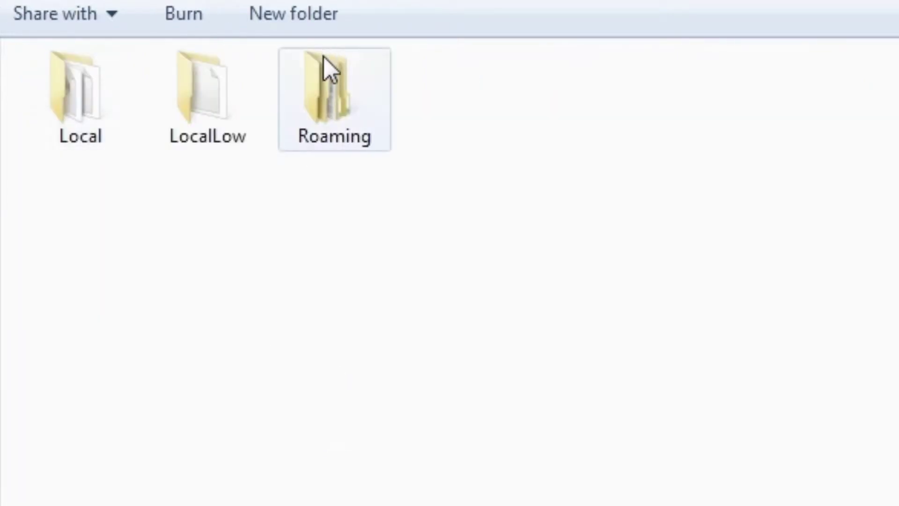
double_click(325, 95)
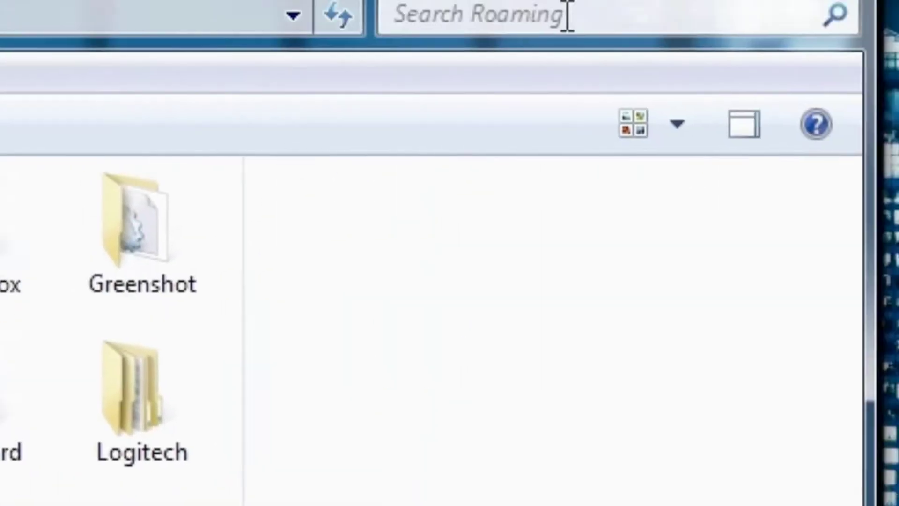
Search Roaming for 'OBS' and open the OBS folder from the results.
click(568, 15)
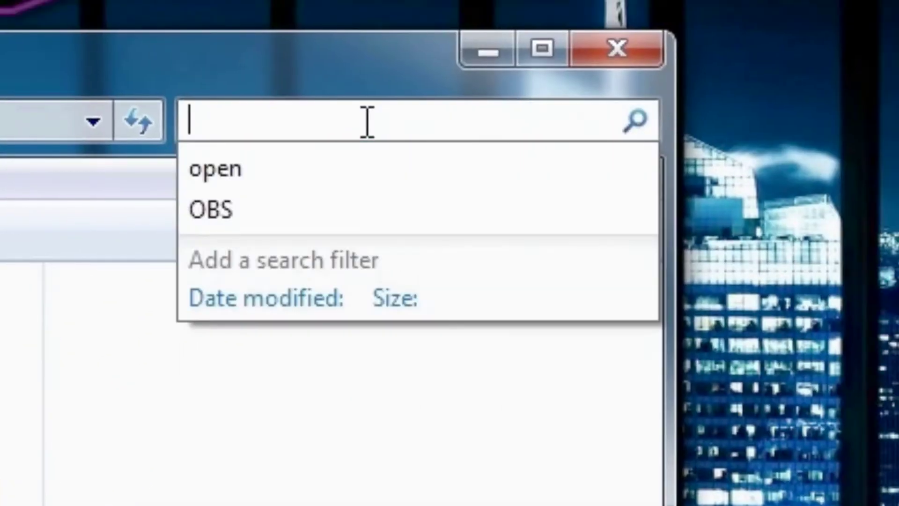
text(OBS)
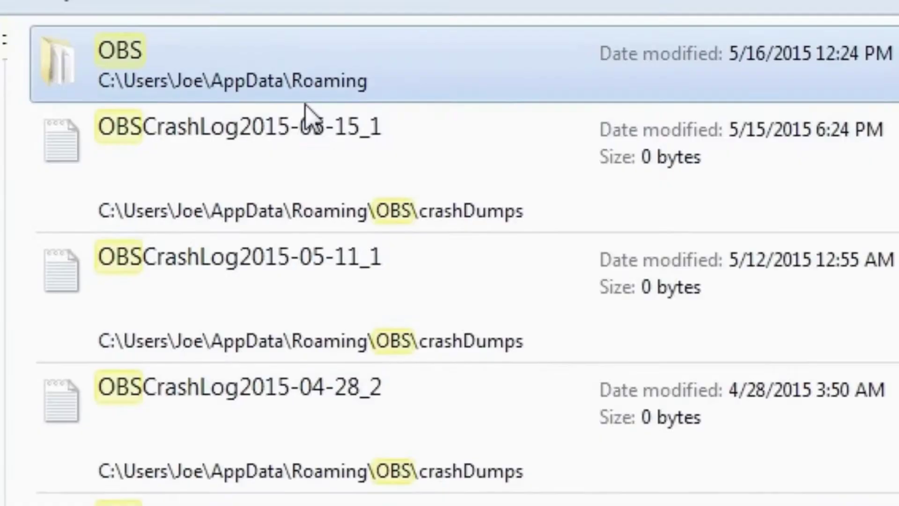
double_click(482, 220)
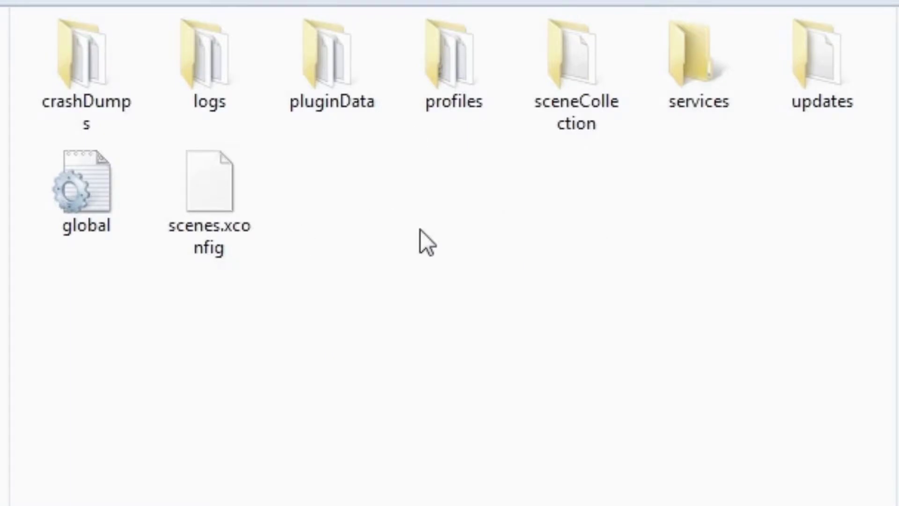
Open scenes.xconfig in Notepad++ and shrink its window to reveal the folders.
right_click(222, 204)
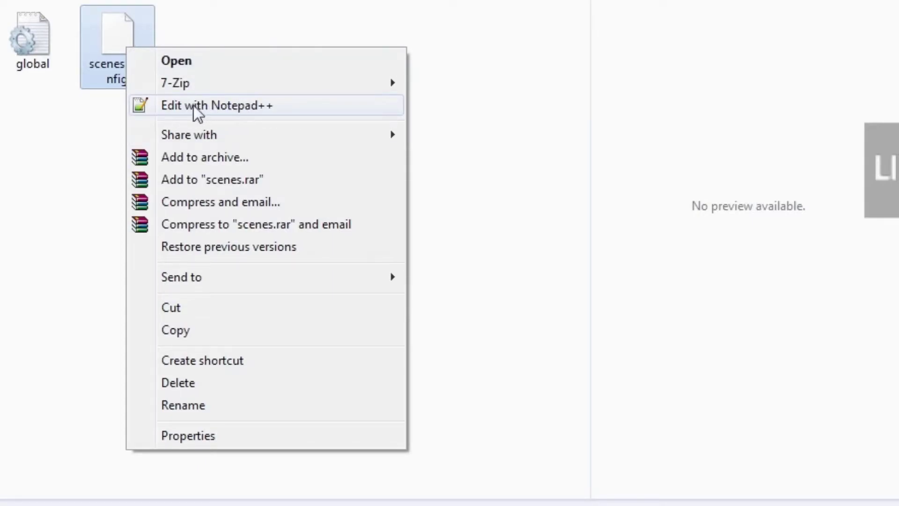
click(285, 105)
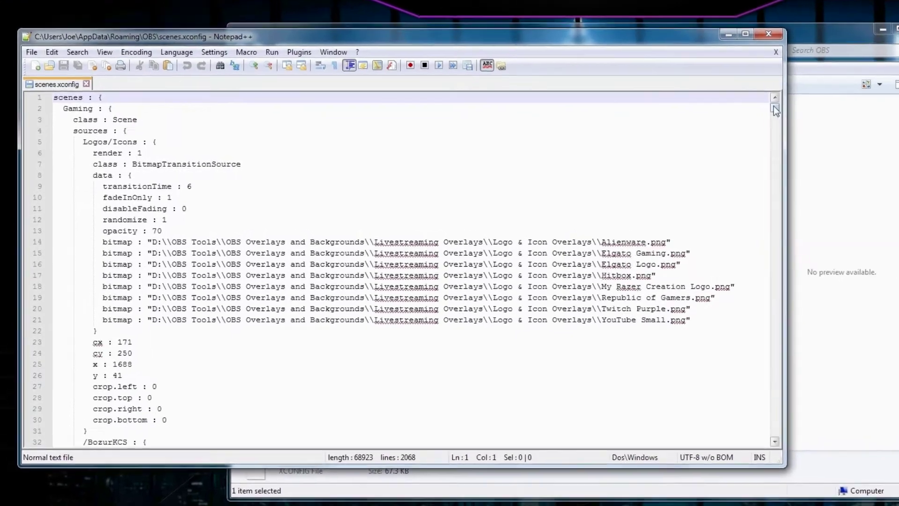
drag(598, 125, 599, 151)
drag(843, 137, 843, 148)
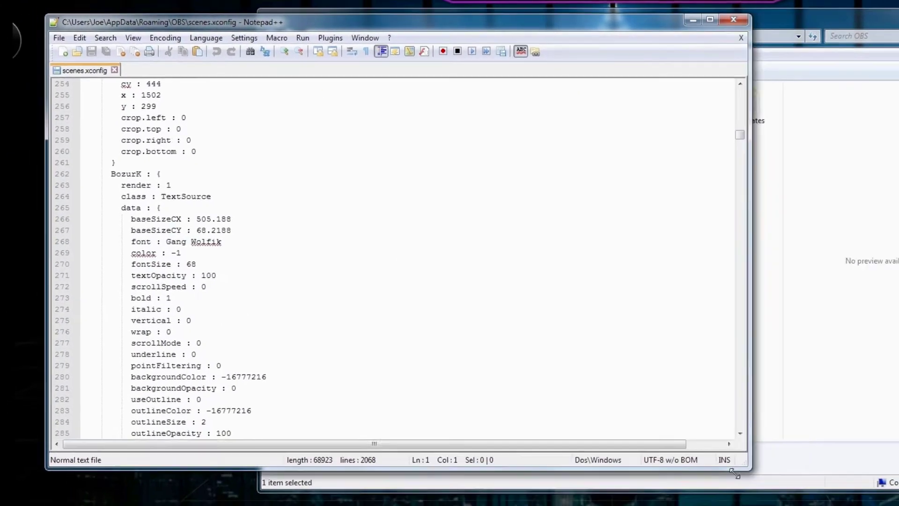
drag(734, 474, 502, 505)
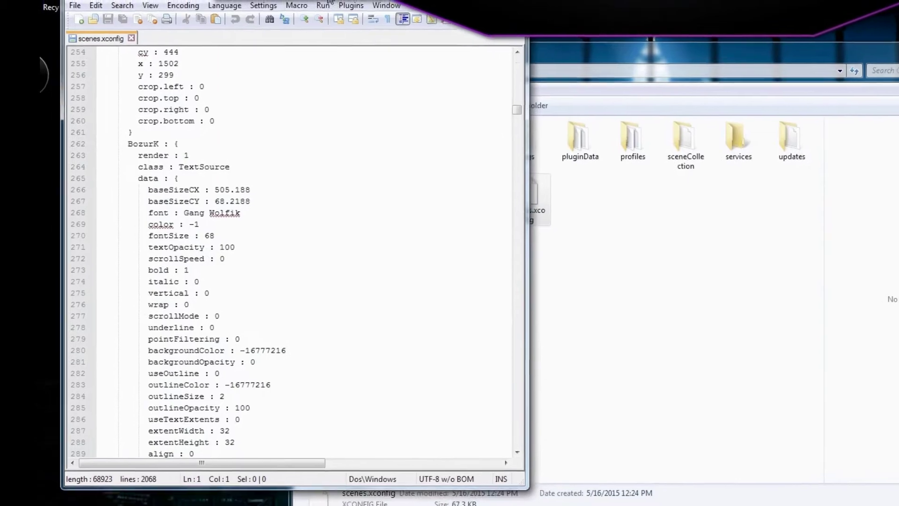
drag(516, 111, 518, 131)
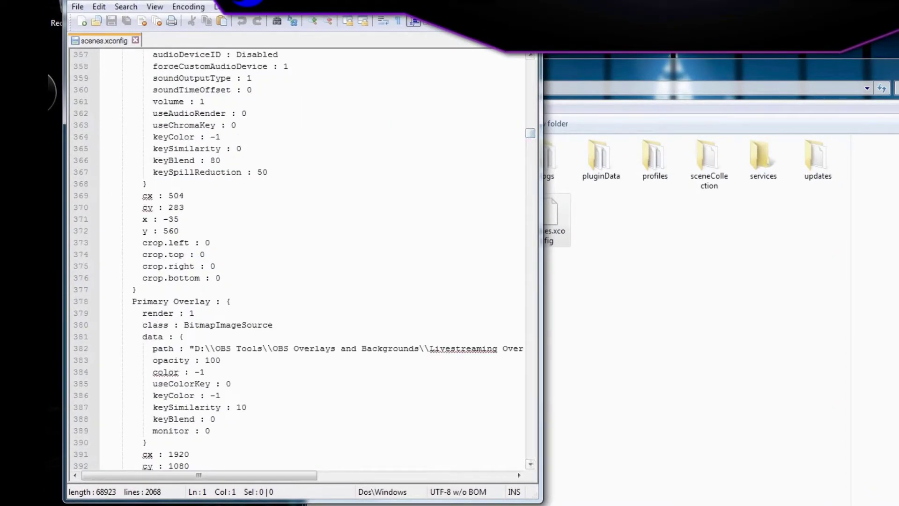
Move the OBS window up and right, then close scenes.xconfig.
click(845, 59)
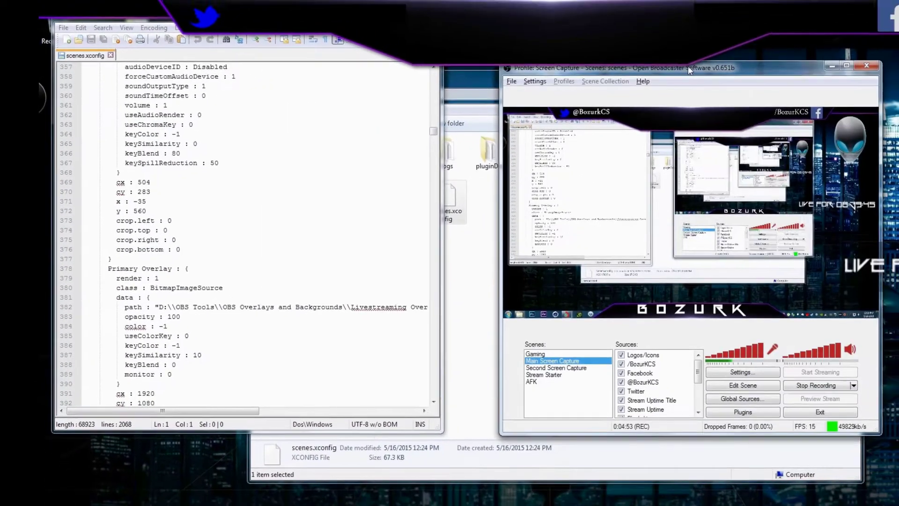
drag(688, 71, 687, 78)
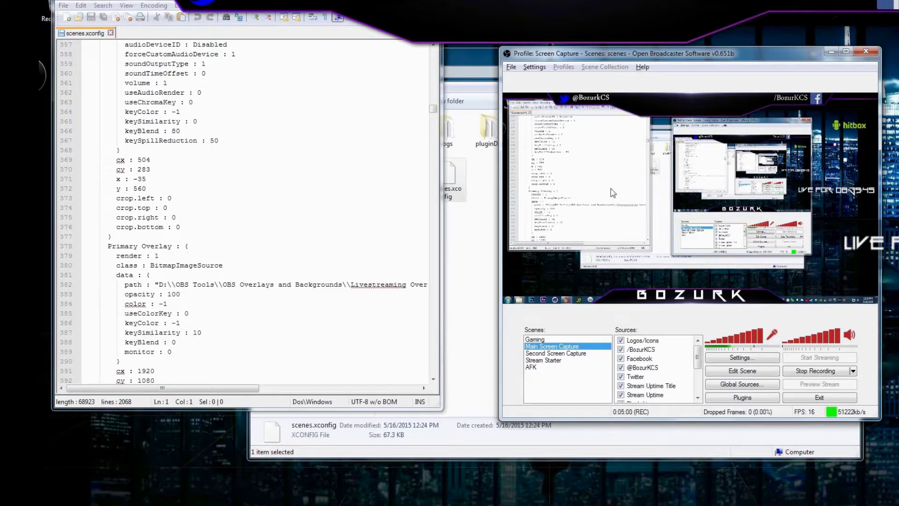
drag(680, 58, 898, 0)
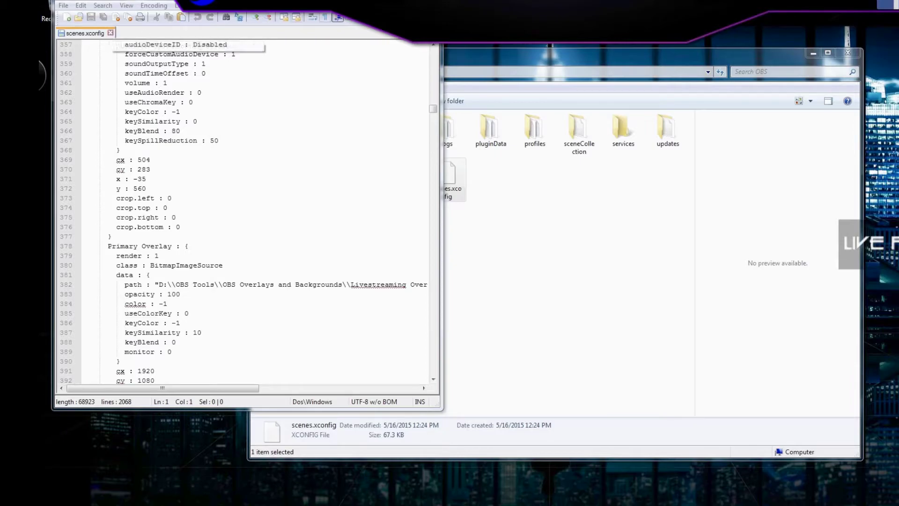
key(alt+F4)
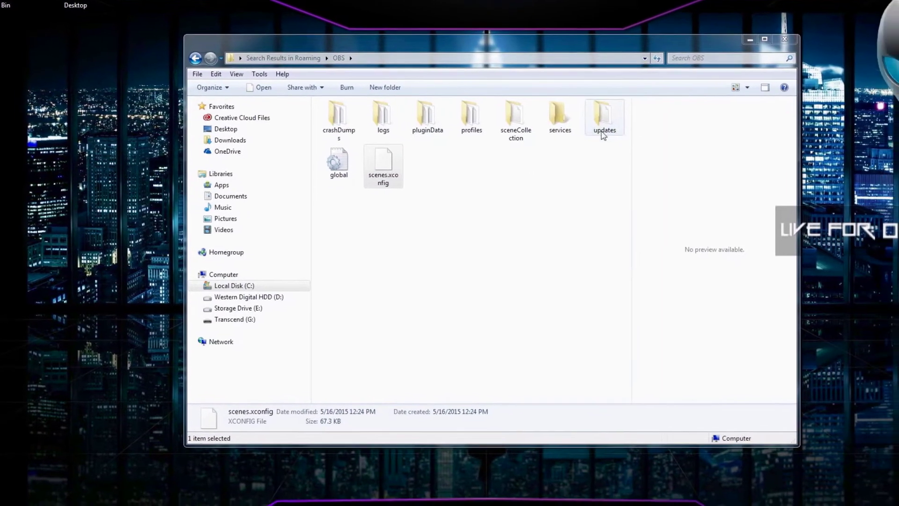
Bring the OBS folder window fully on screen, then open the OBS Roaming shortcut and OBS folder.
click(478, 47)
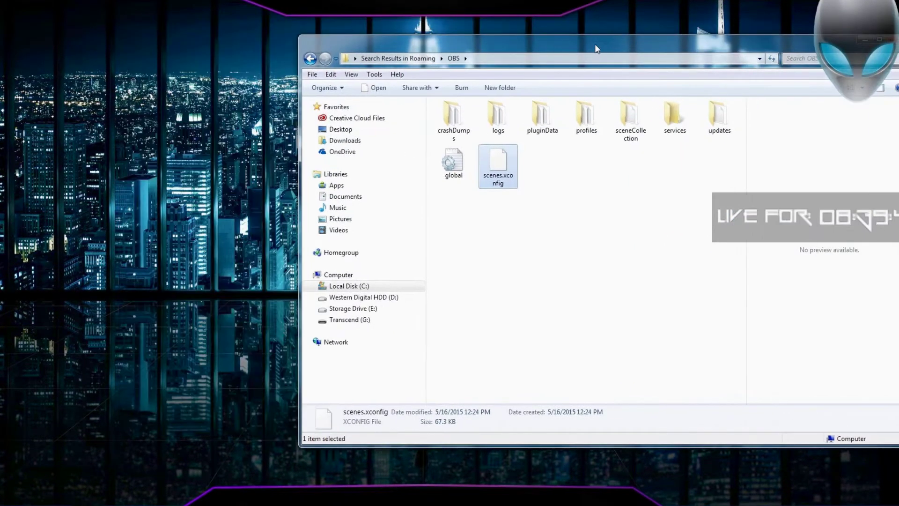
drag(595, 48, 416, 31)
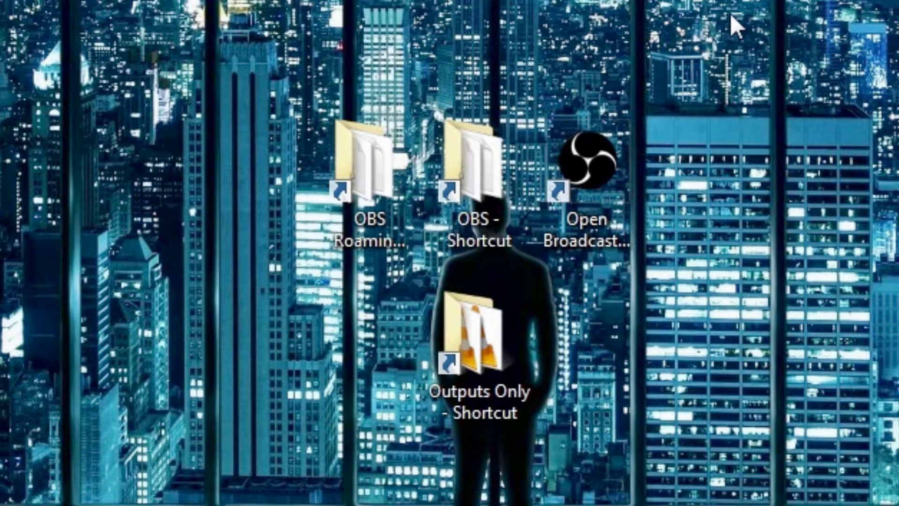
double_click(377, 197)
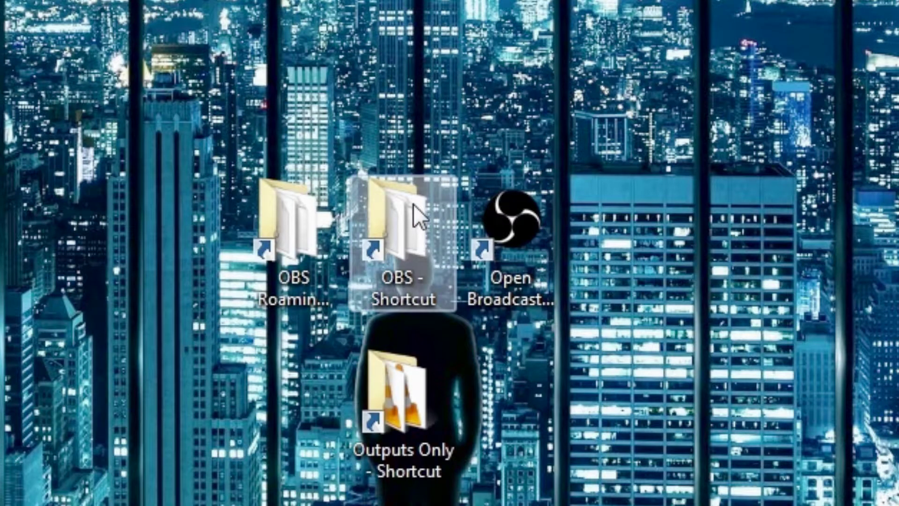
double_click(413, 203)
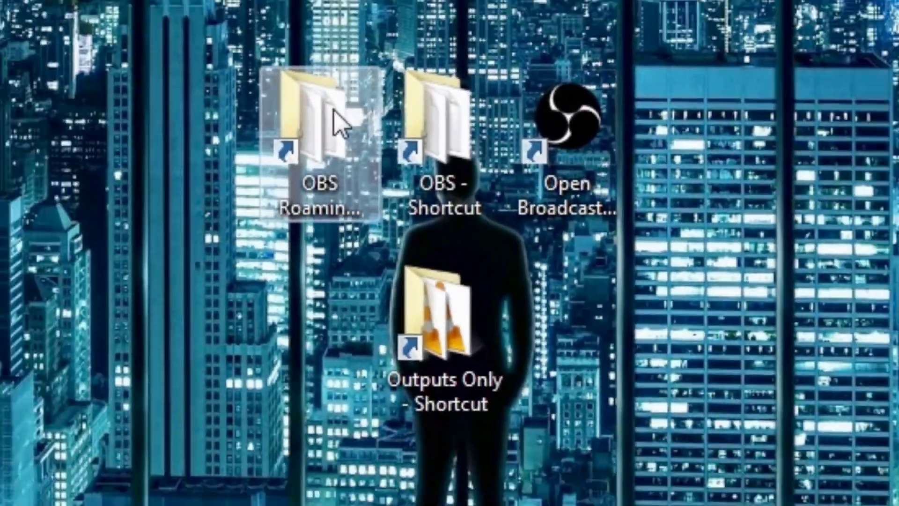
Open the OBS Roaming desktop shortcut to reach Western Digital HDD (D:) > OBS Tools > Settings Backup.
double_click(418, 180)
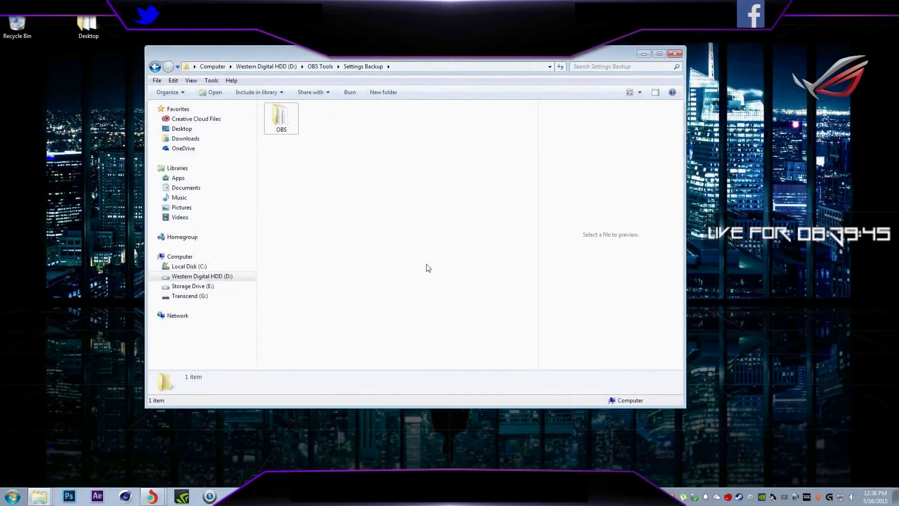
Select the backed-up OBS folder in Settings Backup and copy it.
click(428, 268)
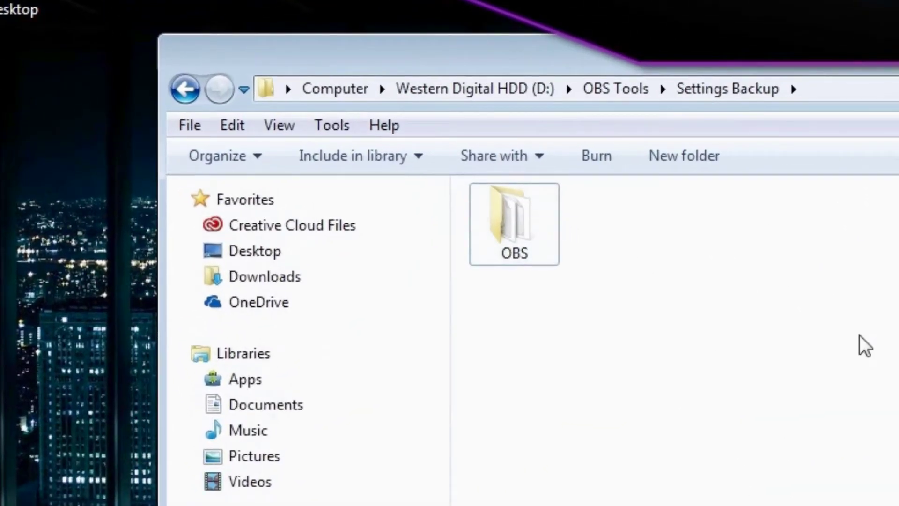
click(551, 236)
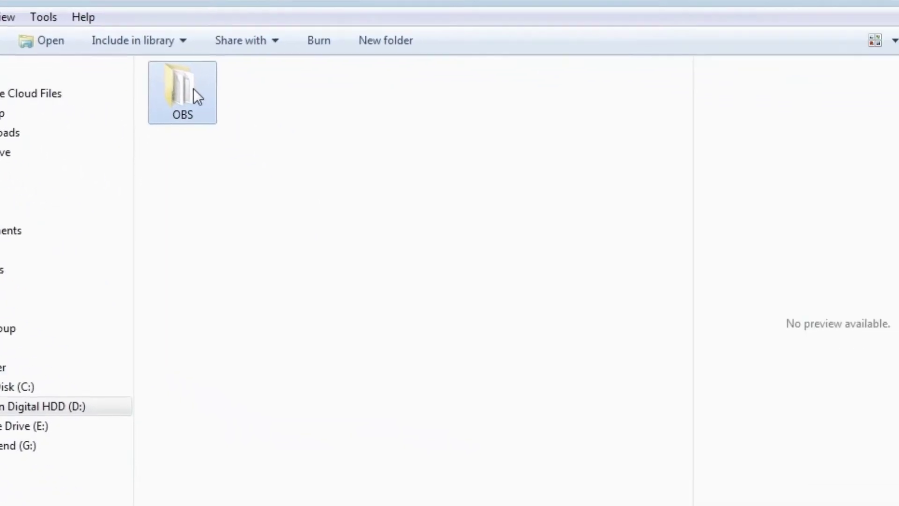
right_click(433, 181)
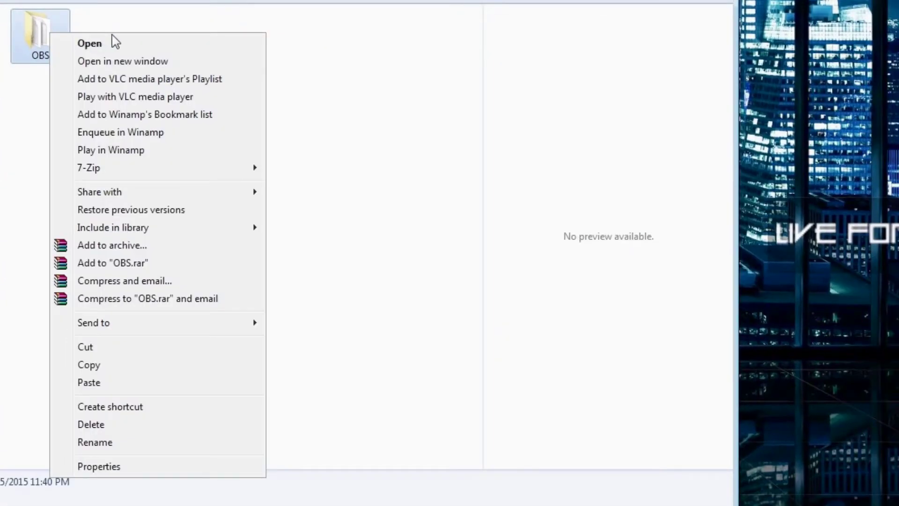
click(114, 368)
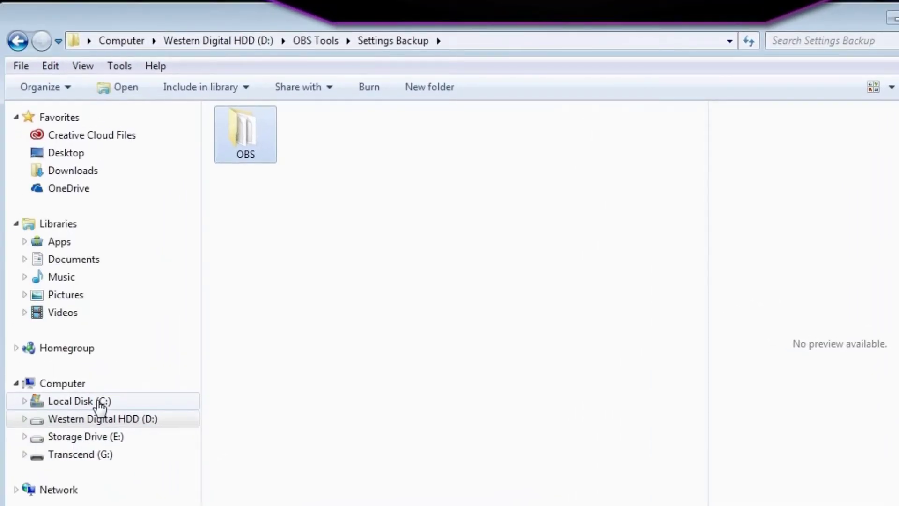
Go from Local Disk (C:) through Users, the user's home folder and AppData to Roaming.
click(100, 403)
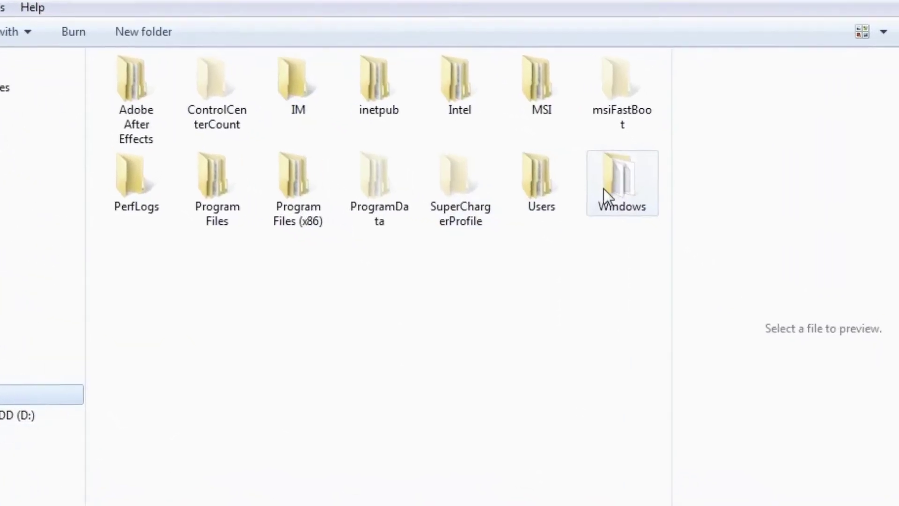
double_click(545, 197)
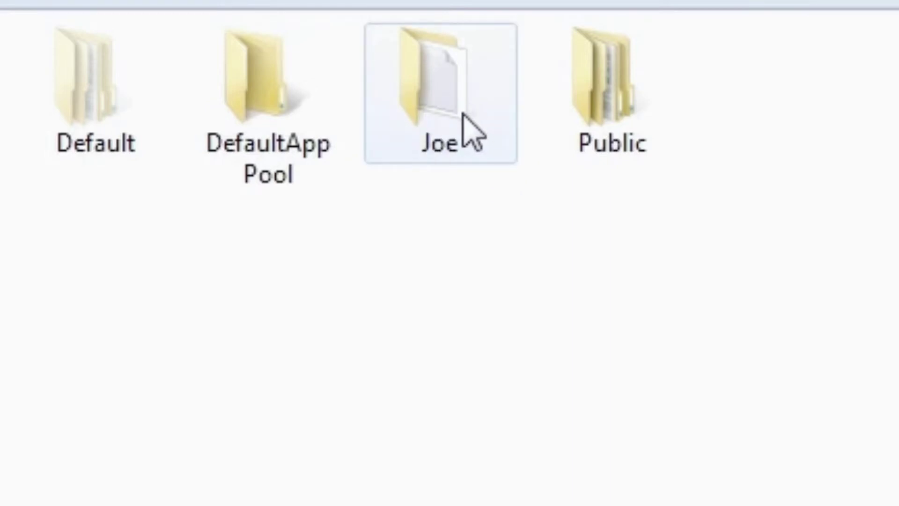
double_click(473, 100)
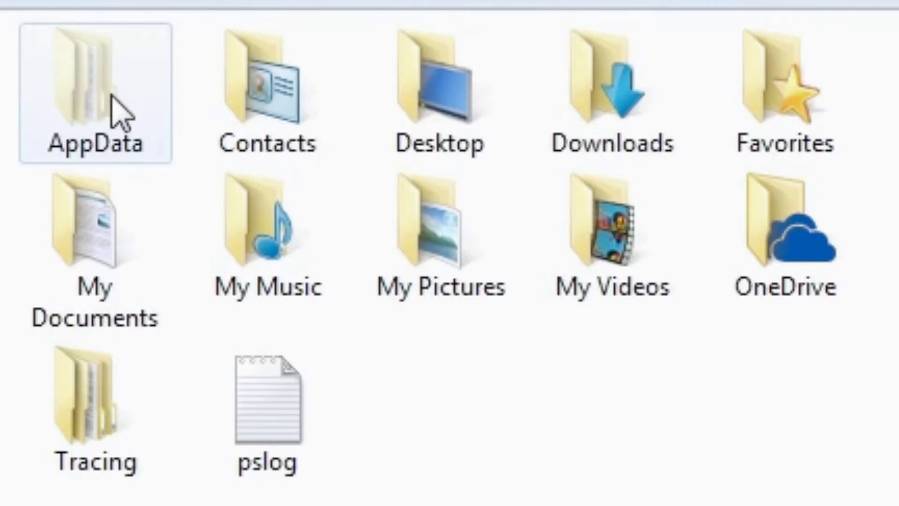
double_click(107, 99)
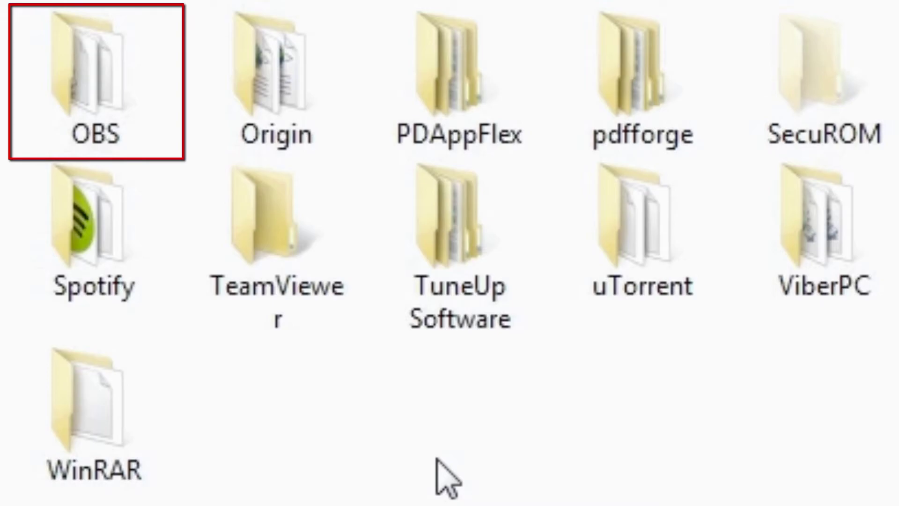
Paste the backed-up OBS folder into Roaming, answering No to the folder-replace prompt, then paste again.
key(ctrl+v)
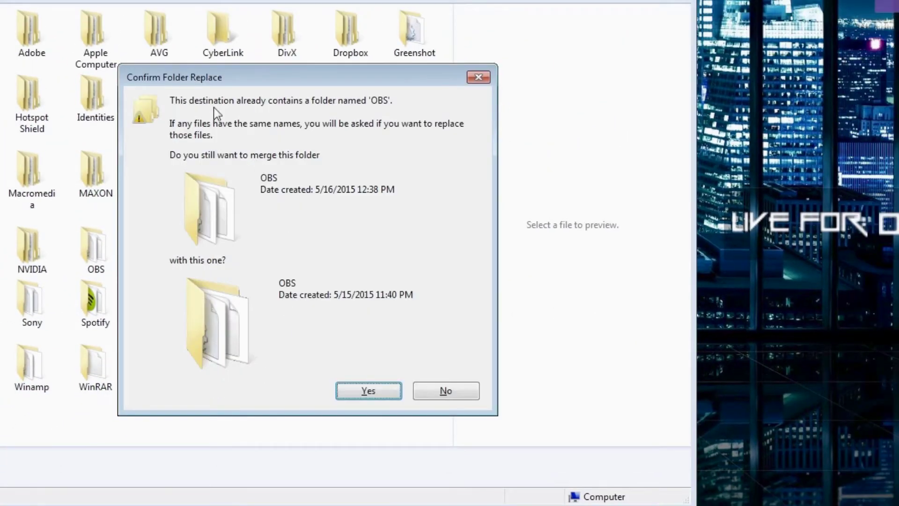
drag(195, 76, 223, 68)
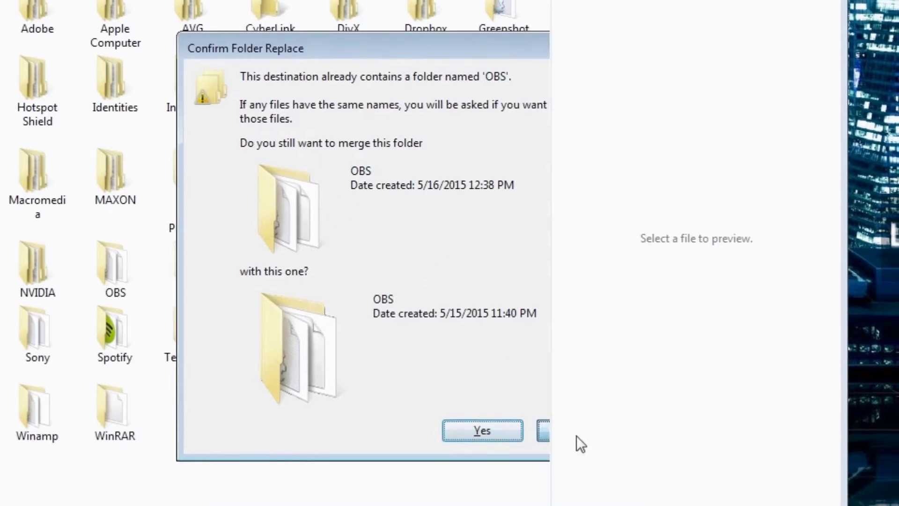
click(587, 470)
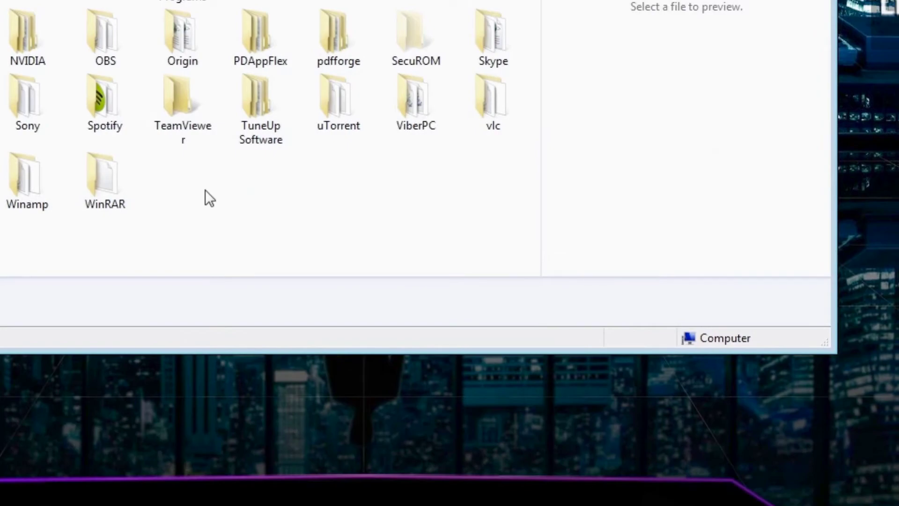
right_click(205, 190)
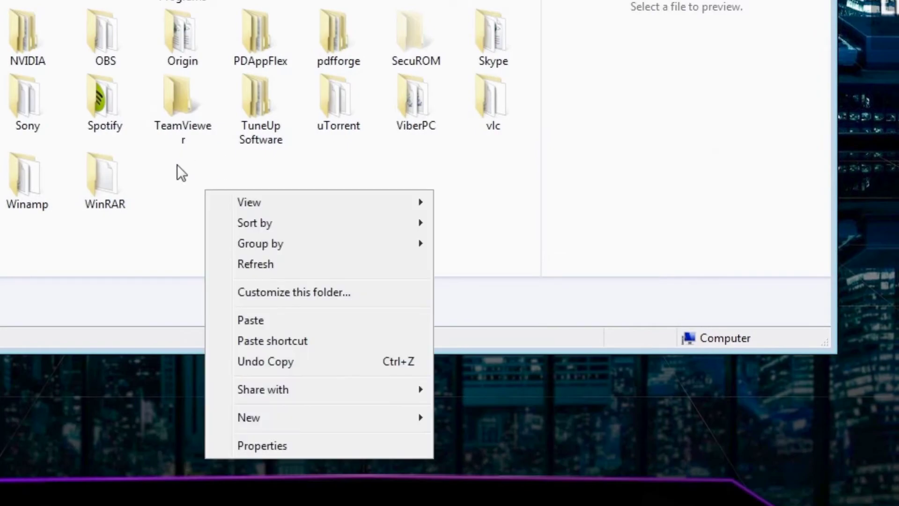
click(253, 320)
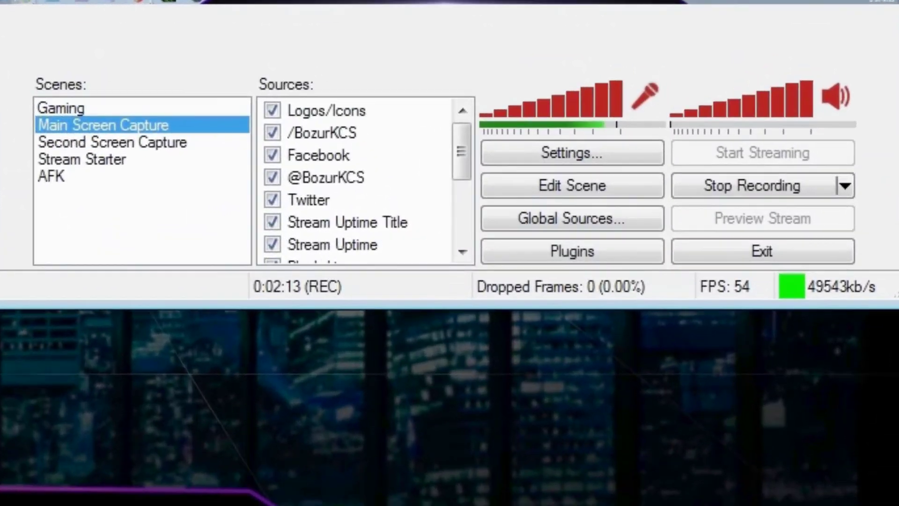
Review the restored OBS Sources list, then hide all windows with Win+D to show the desktop.
drag(466, 123, 438, 119)
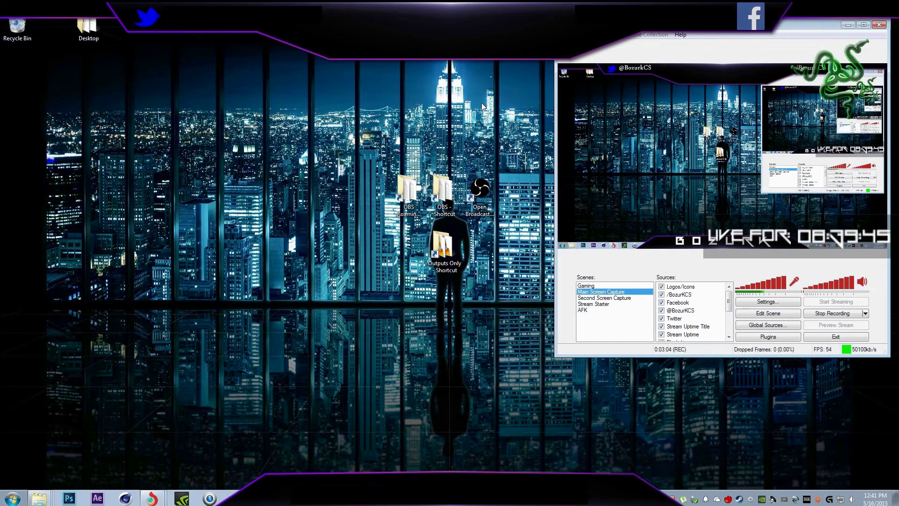
key(super+d)
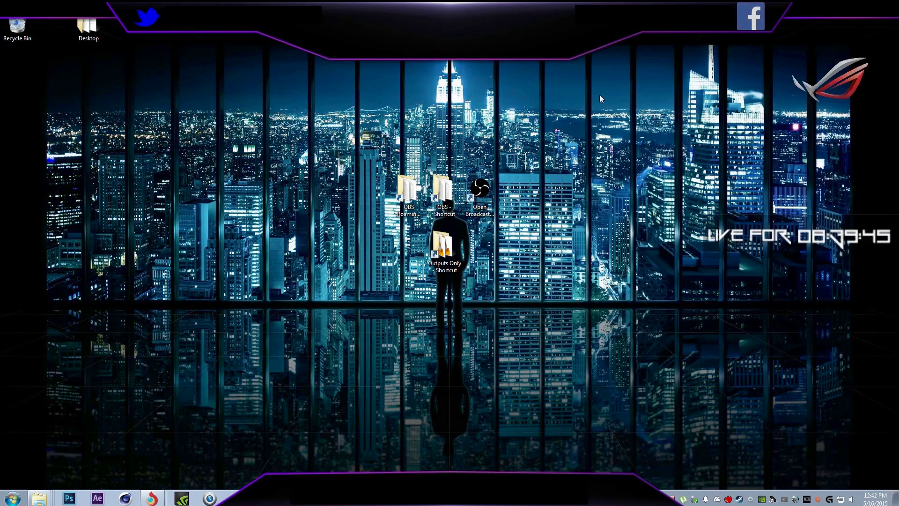